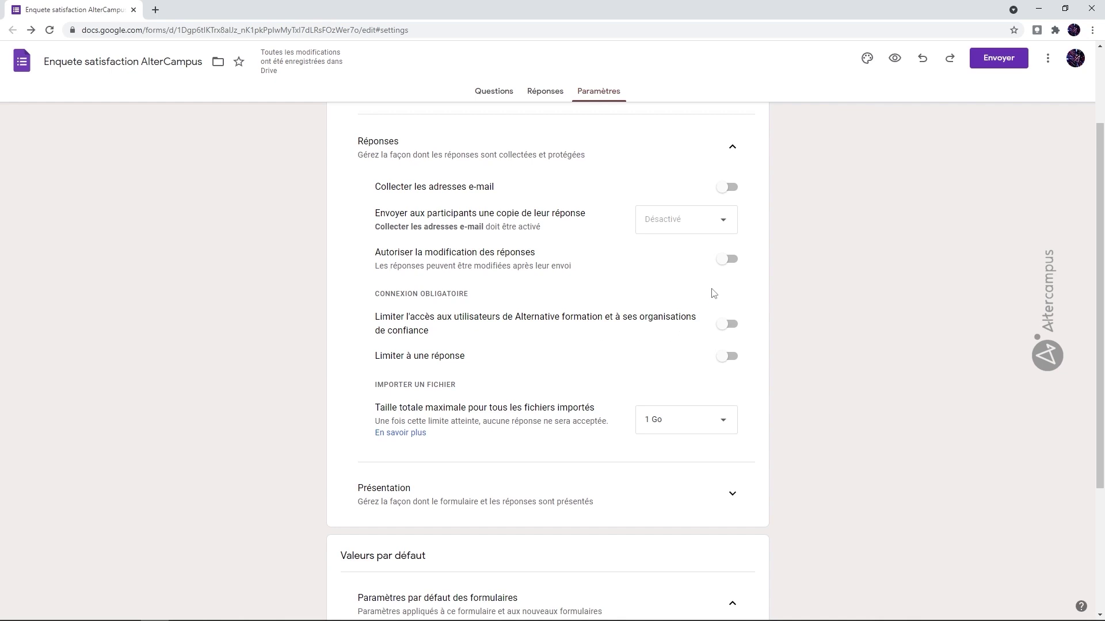
Turn on the collection of e-mail addresses and preview the form to check its e-mail question
left_click(730, 189)
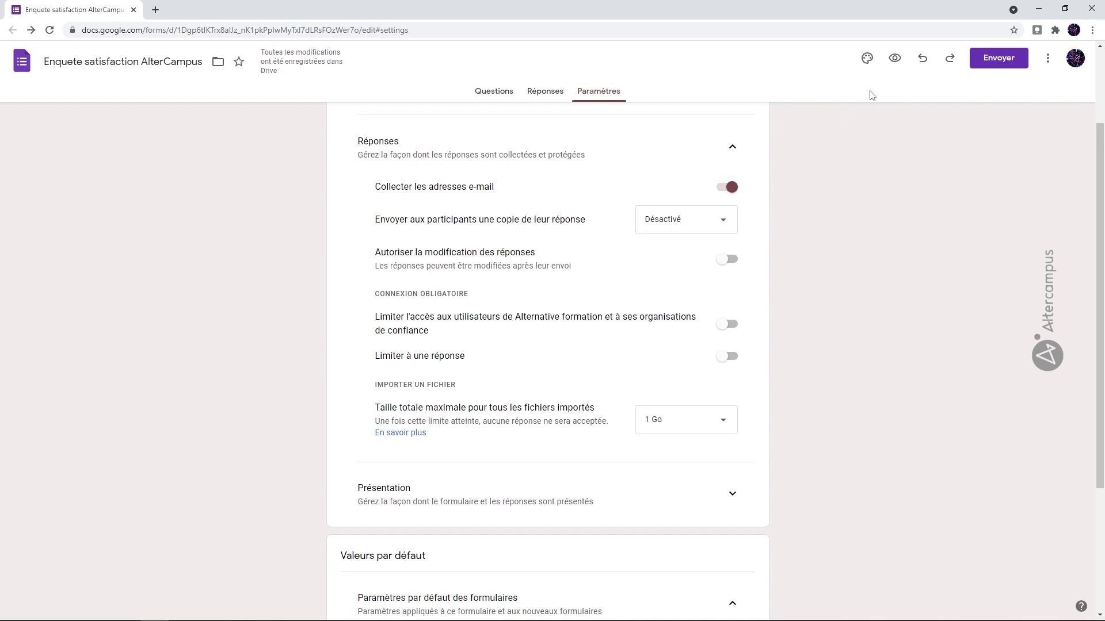
left_click(891, 68)
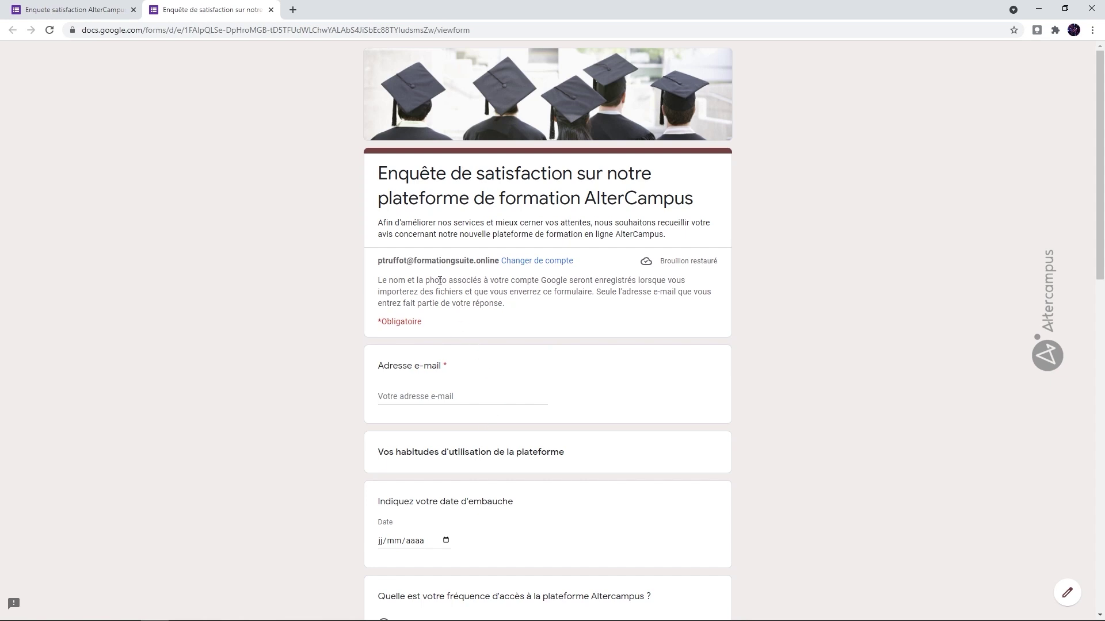
left_click(271, 10)
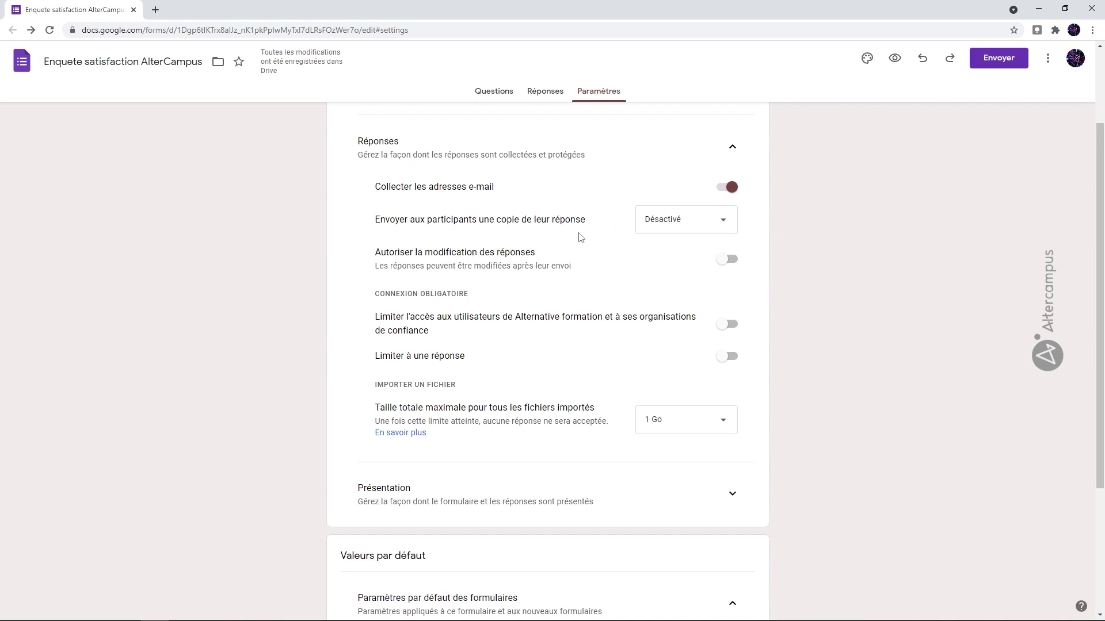
Set sending participants a copy of their response to "Sur demande", trying "Toujours" along the way
left_click(674, 231)
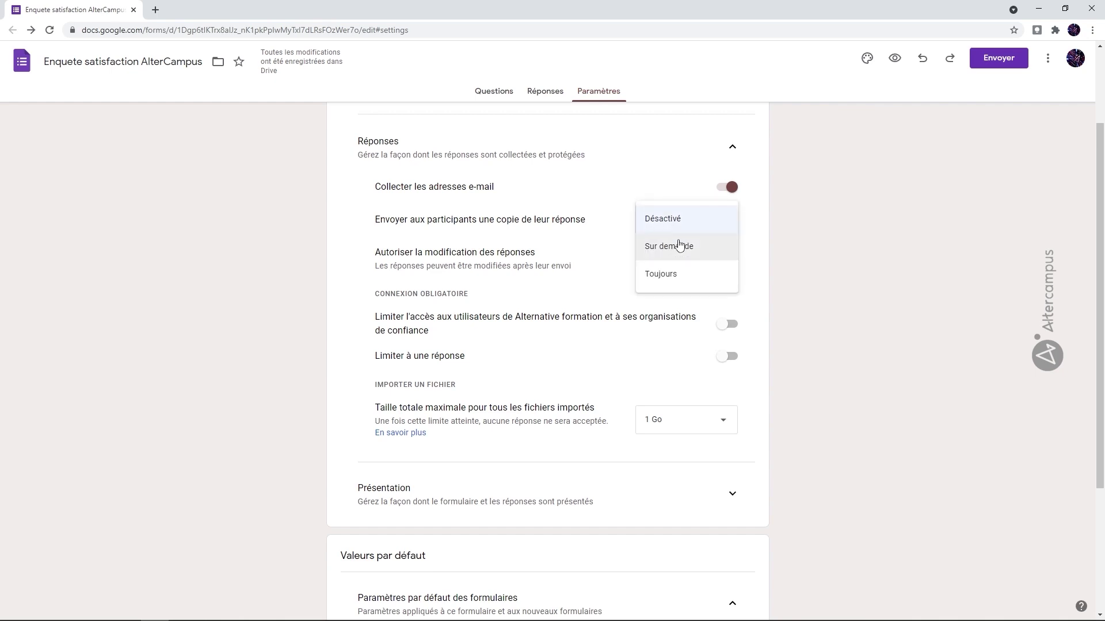
left_click(680, 246)
left_click(680, 232)
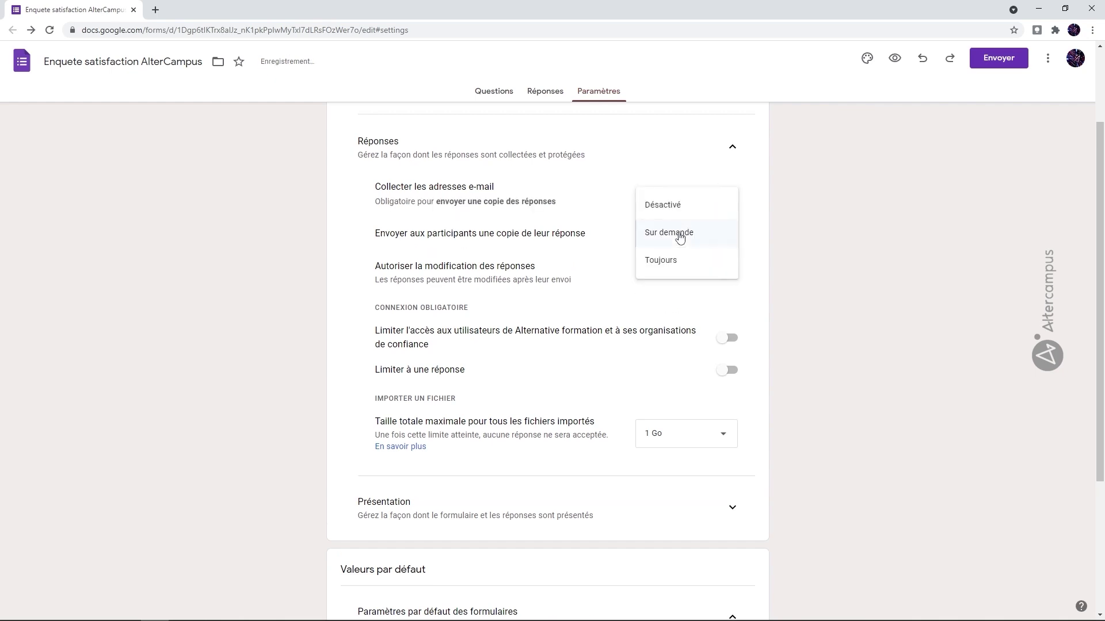
left_click(679, 270)
left_click(671, 241)
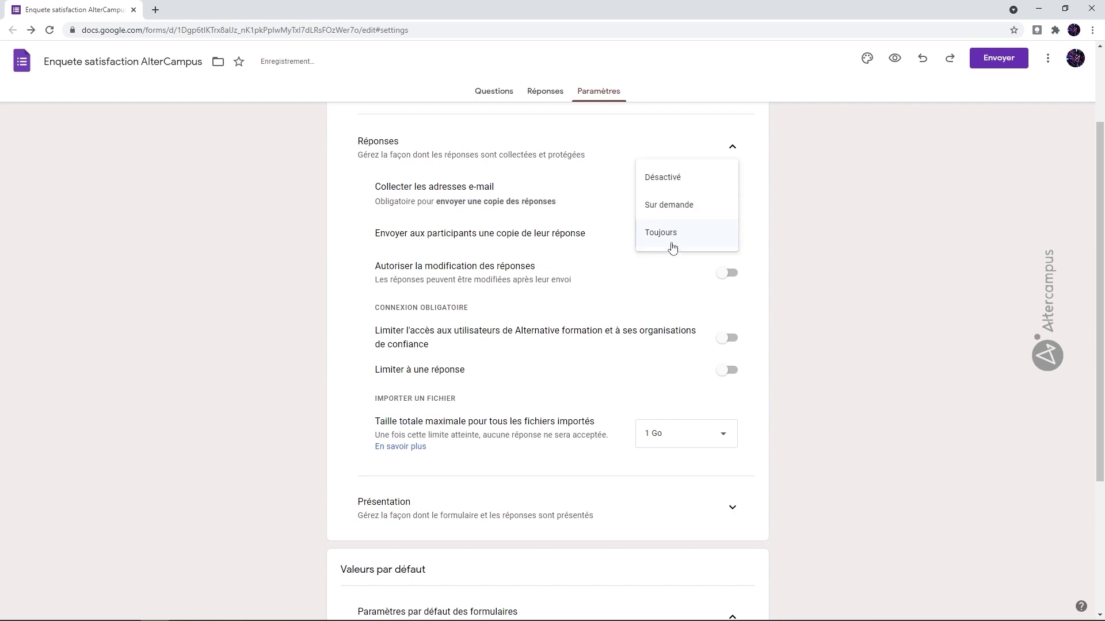
left_click(670, 210)
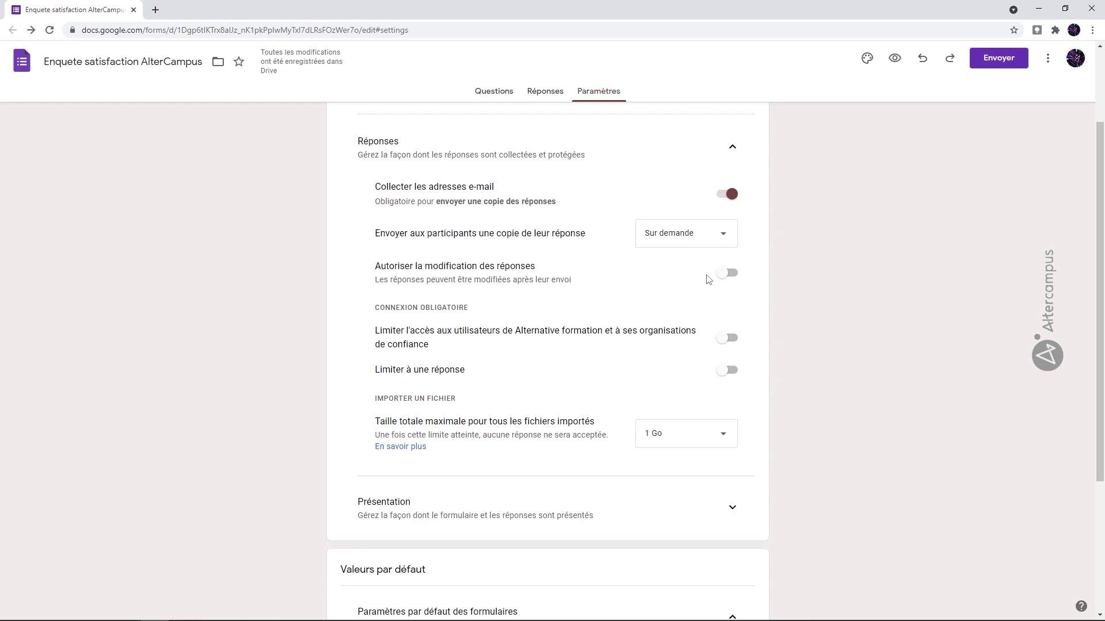
Try out response editing and the access limit to Alternative formation users, switching each one back off
left_click(737, 280)
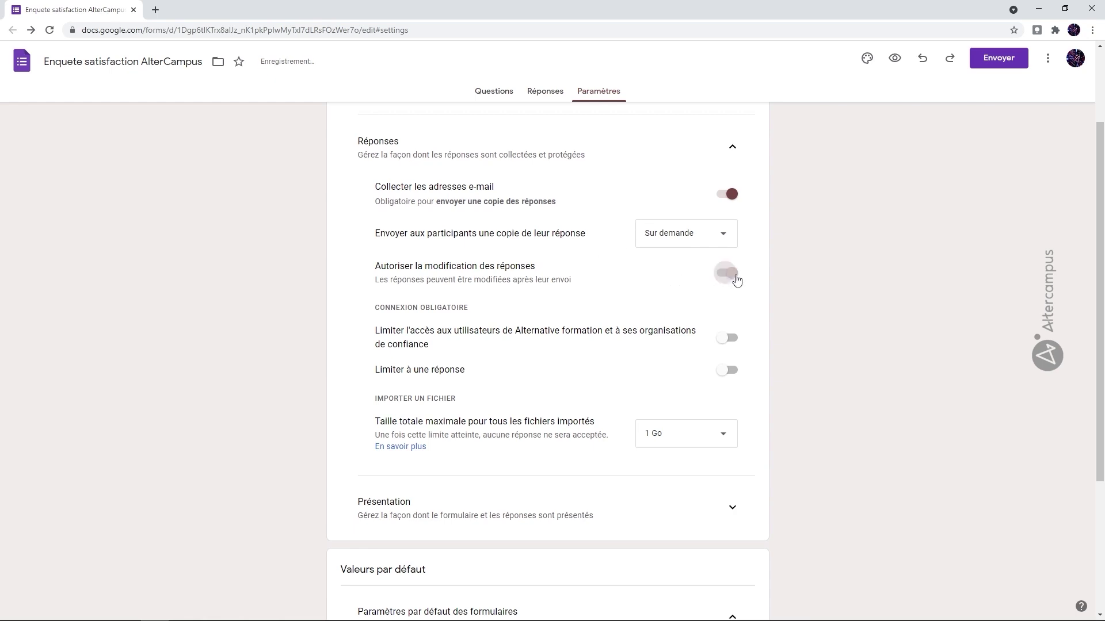
left_click(726, 279)
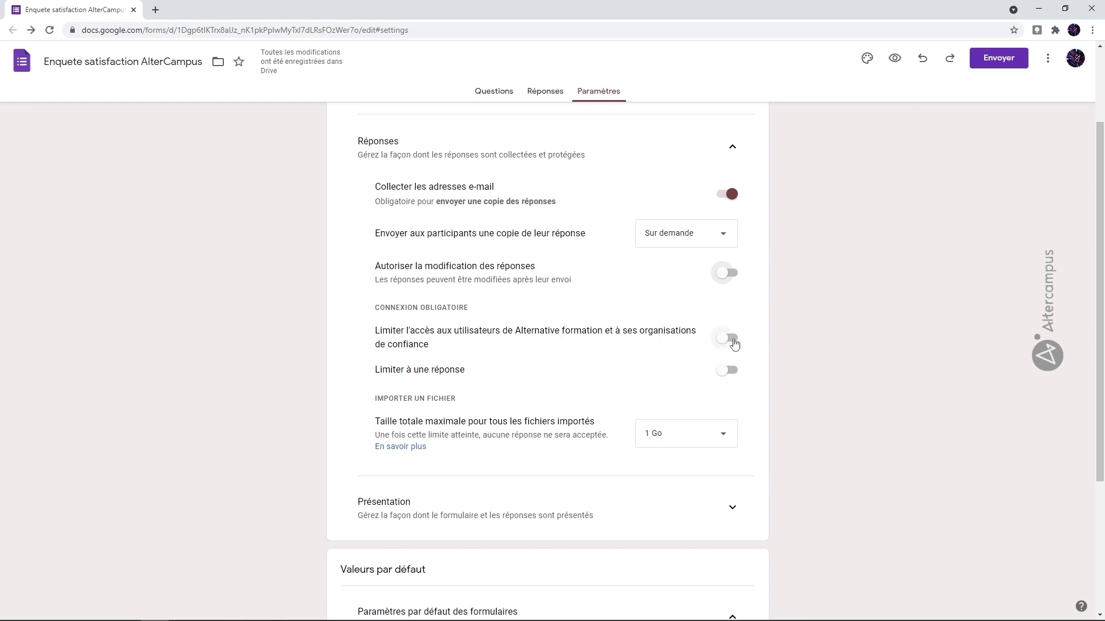
left_click(731, 340)
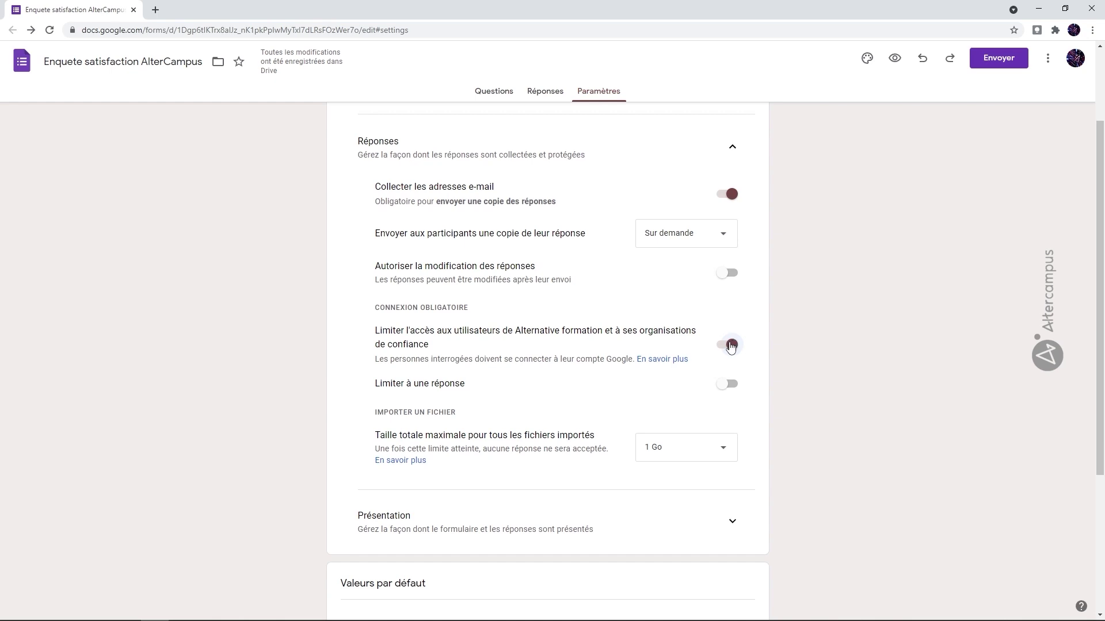
left_click(729, 346)
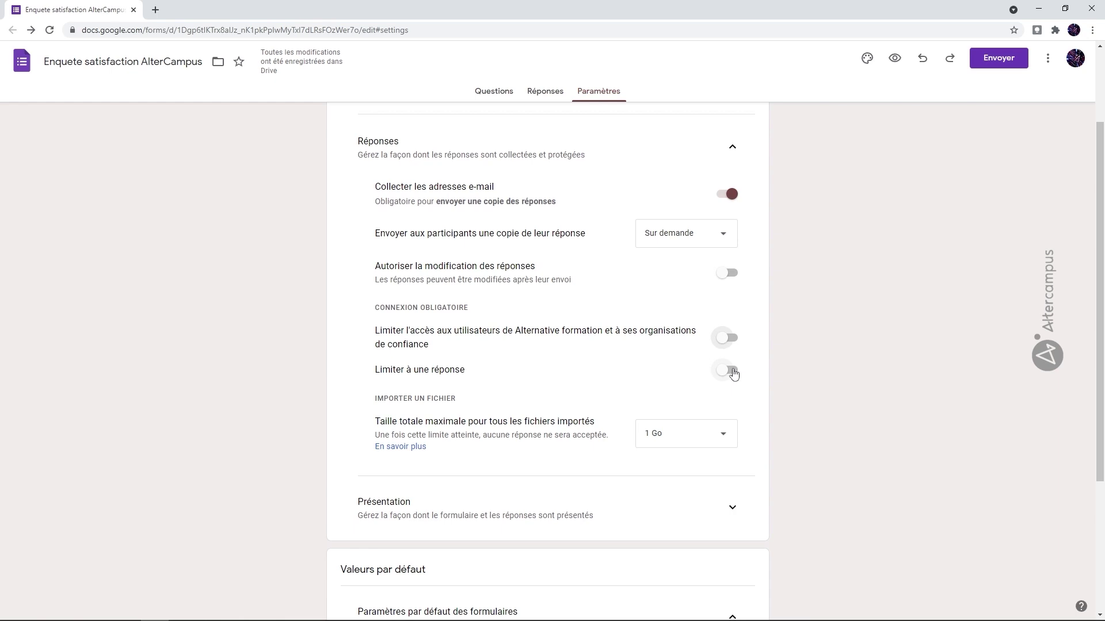
Limit the form to one response and view the maximum total size choices for imported files
left_click(730, 371)
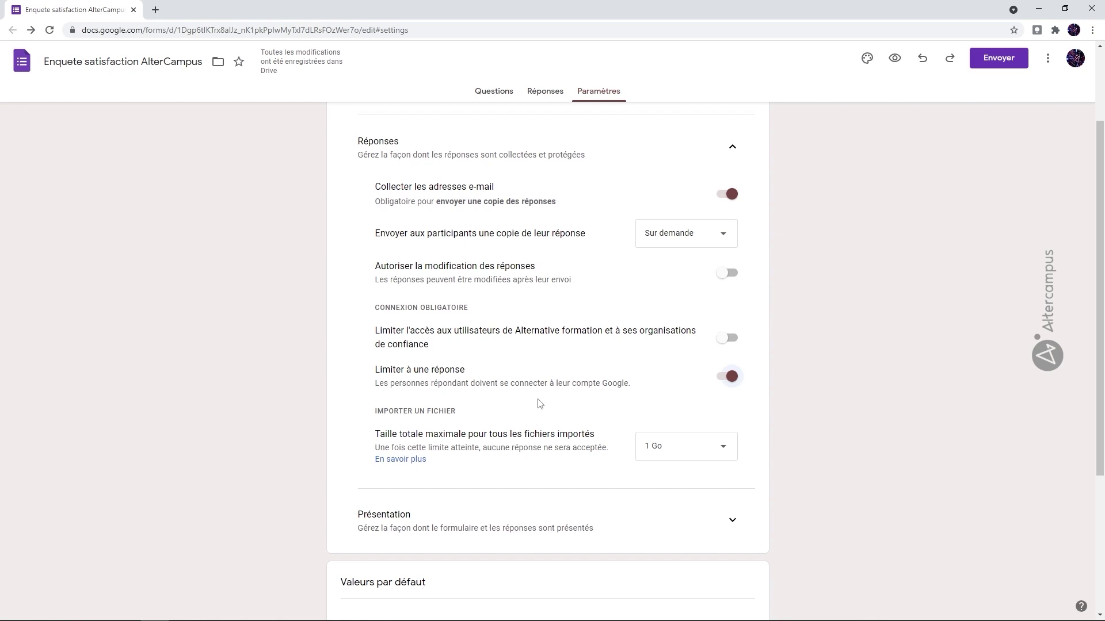
scroll(535, 369, "down", 2)
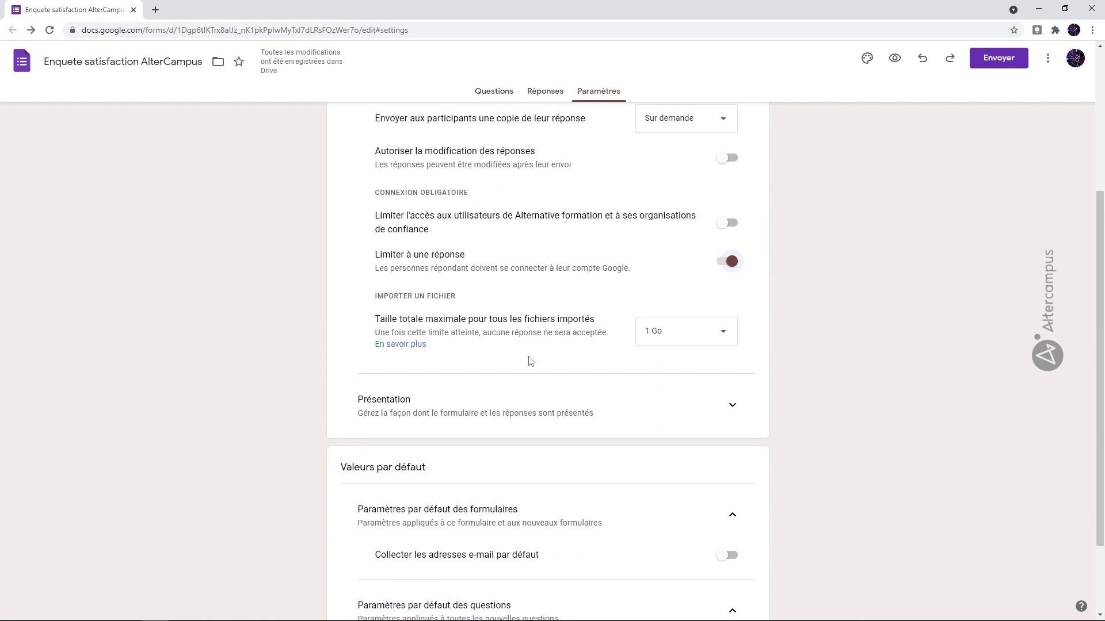
left_click(688, 334)
left_click(618, 300)
Expand the "Présentation" settings and enable the progress bar display
scroll(598, 242, "up", 3)
scroll(598, 242, "down", 4)
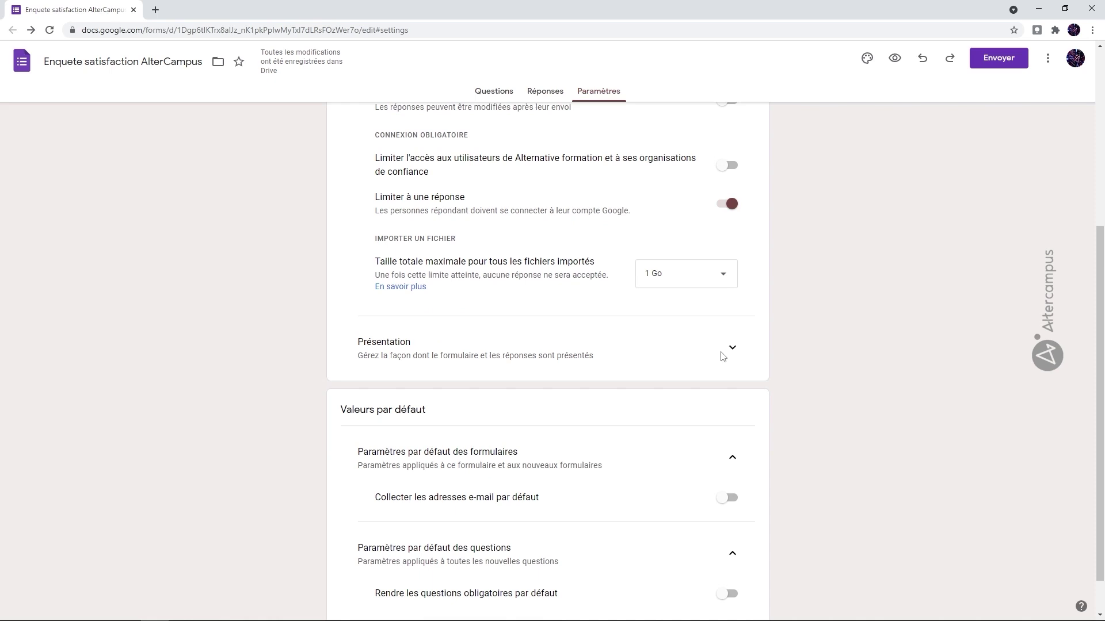
left_click(733, 349)
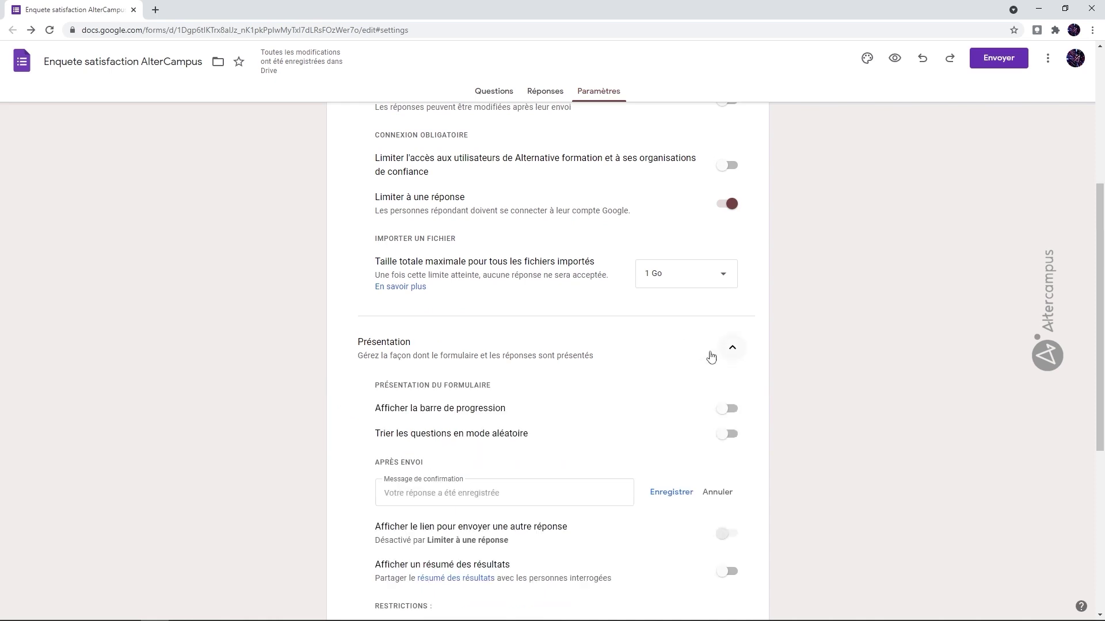
scroll(647, 371, "down", 2)
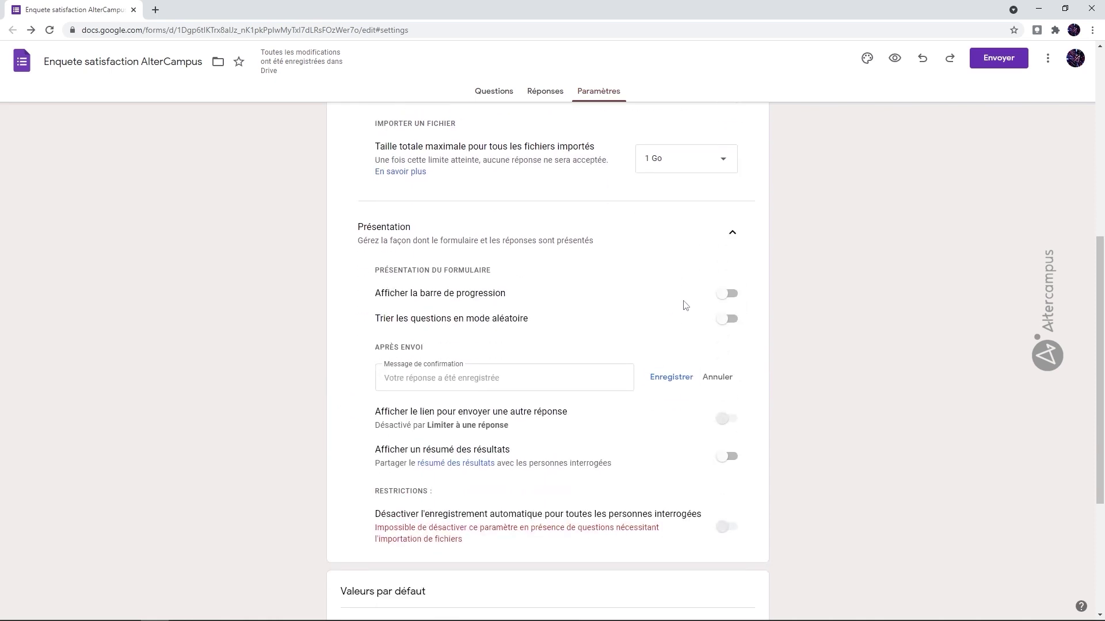
left_click(730, 295)
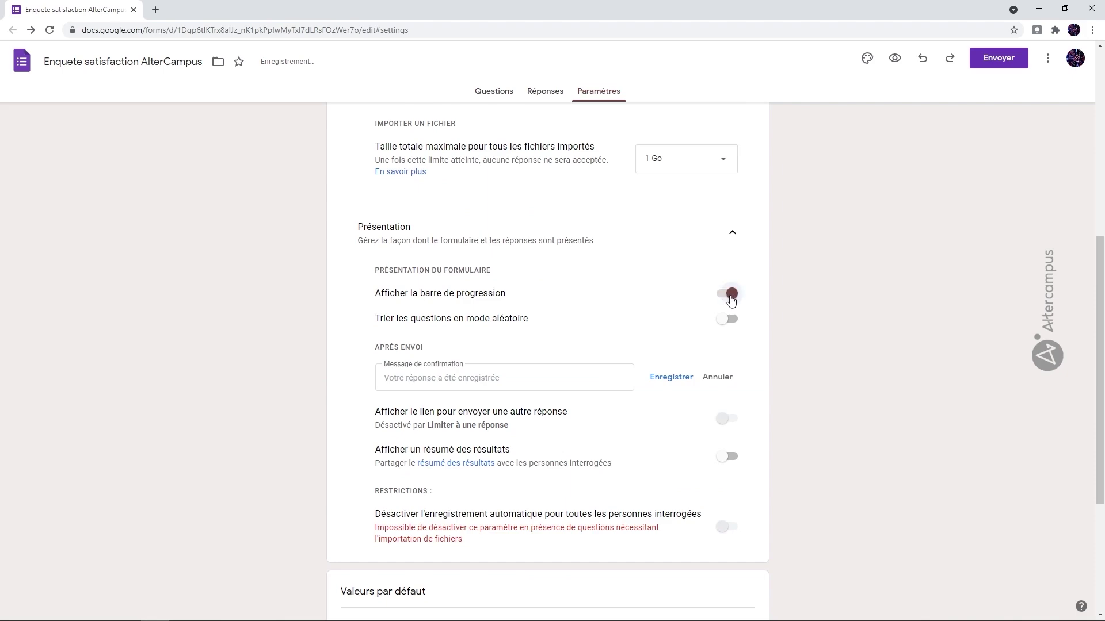
Preview the form, check the progress bar at the end of its first page, and close the preview
left_click(892, 65)
scroll(481, 298, "down", 14)
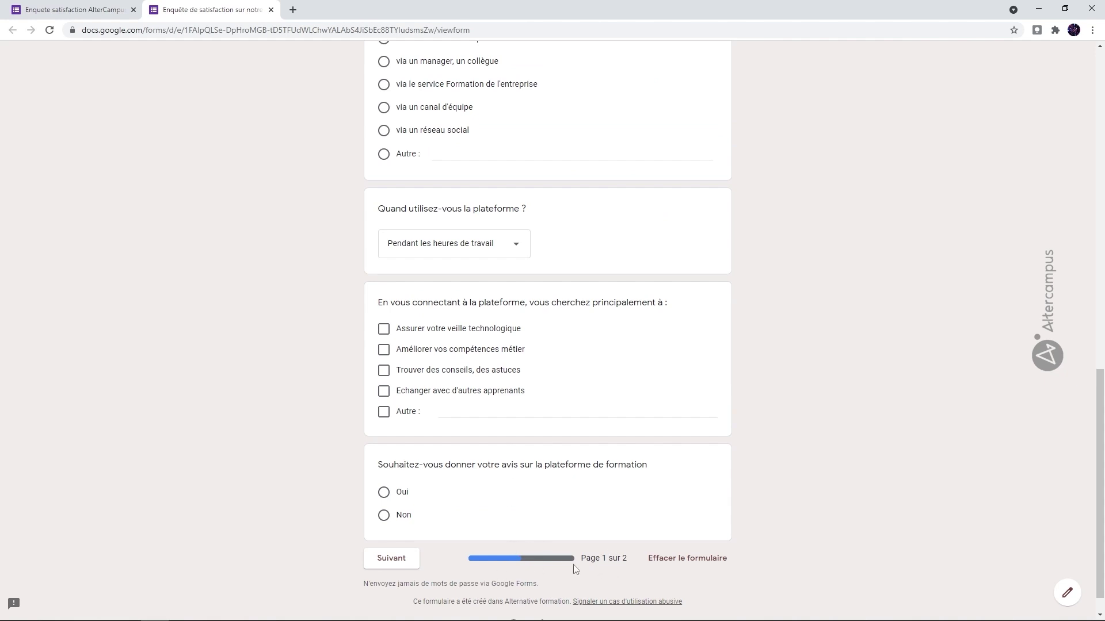
scroll(577, 547, "up", 12)
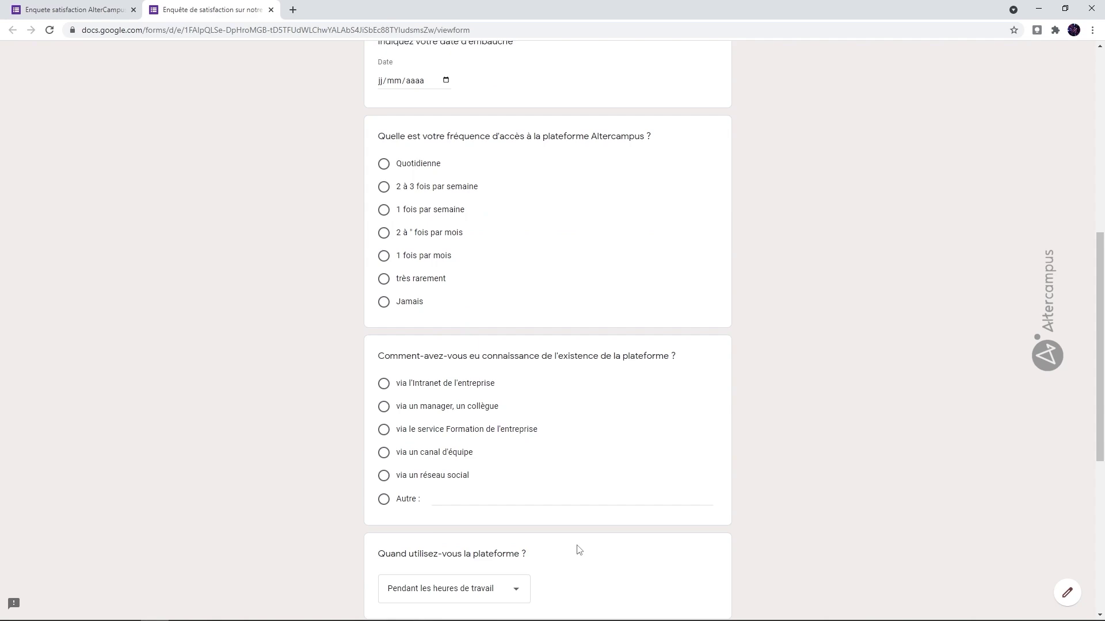
left_click(271, 10)
Try toggling the progress bar and the results summary, restoring each setting, and inspect the confirmation message field
left_click(730, 294)
left_click(730, 293)
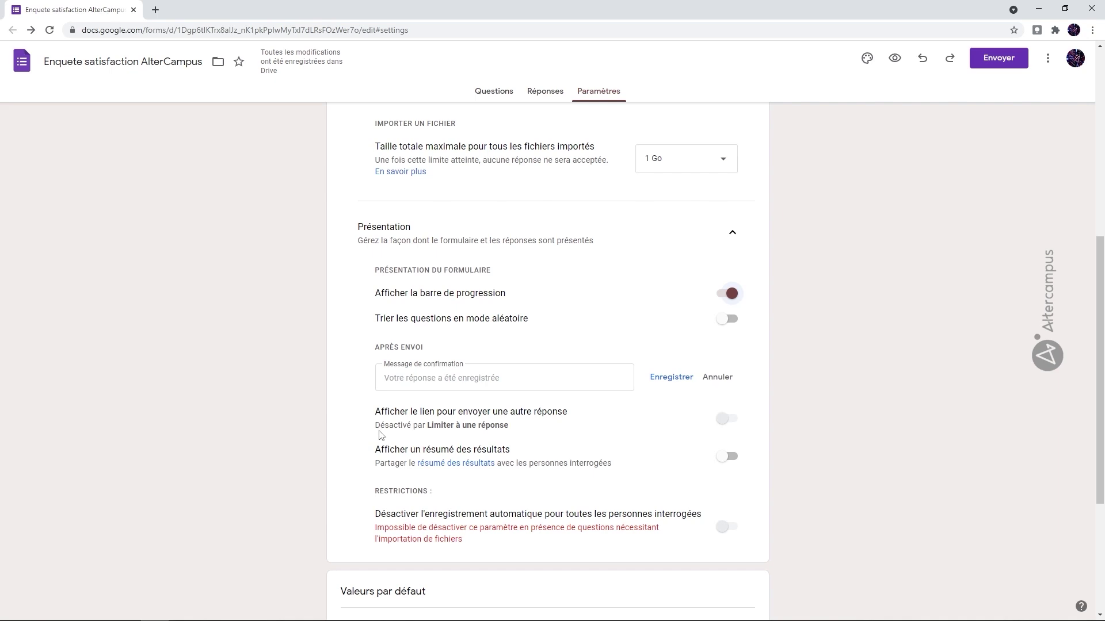
left_click(732, 461)
left_click(720, 460)
left_click(498, 380)
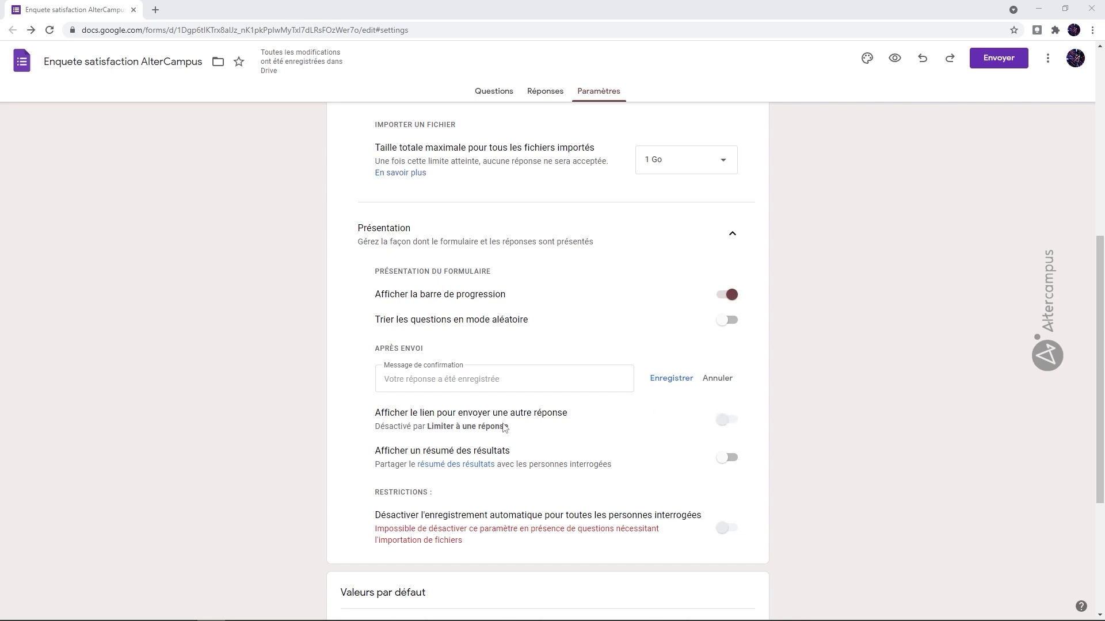
Try out default e-mail collection and required questions by default, switching each one back off
scroll(504, 427, "up", 3)
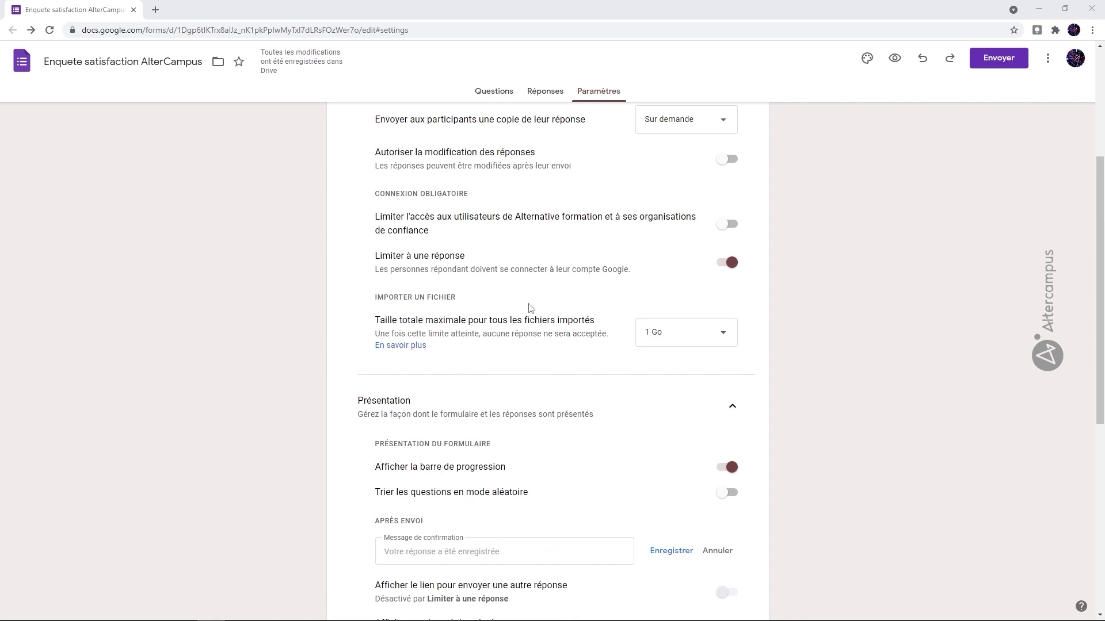
scroll(667, 323, "down", 3)
scroll(681, 346, "down", 2)
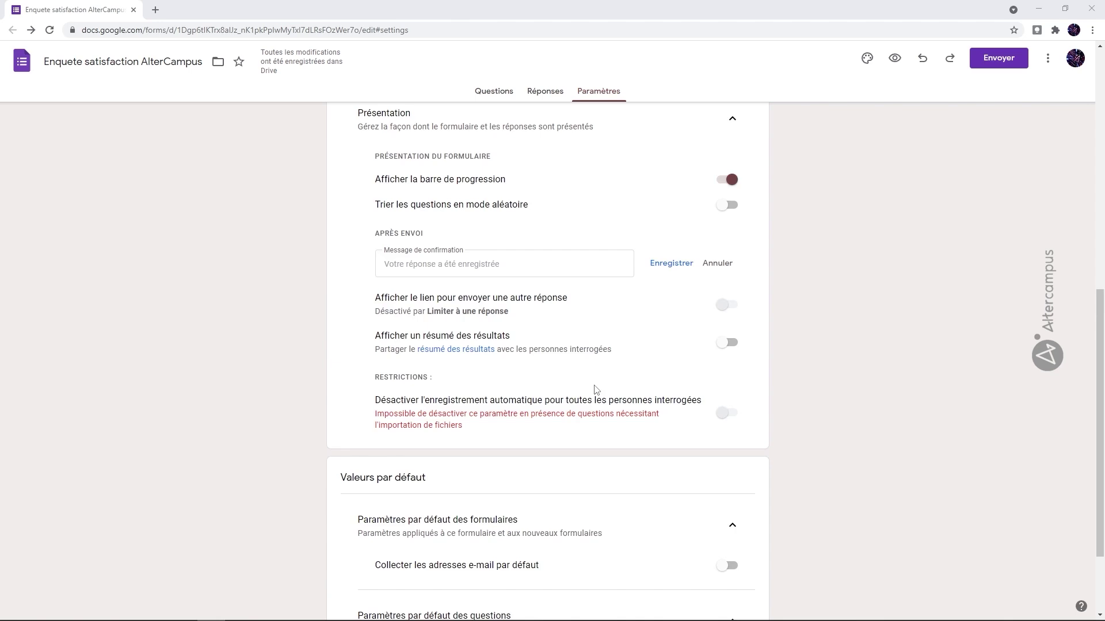
scroll(598, 384, "down", 2)
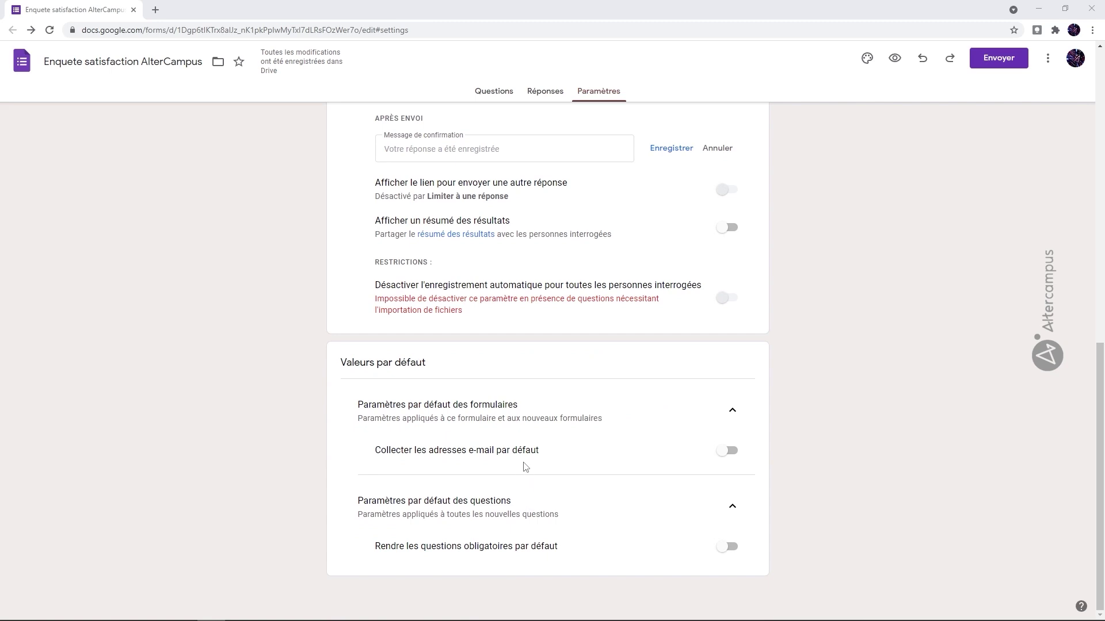
left_click(736, 454)
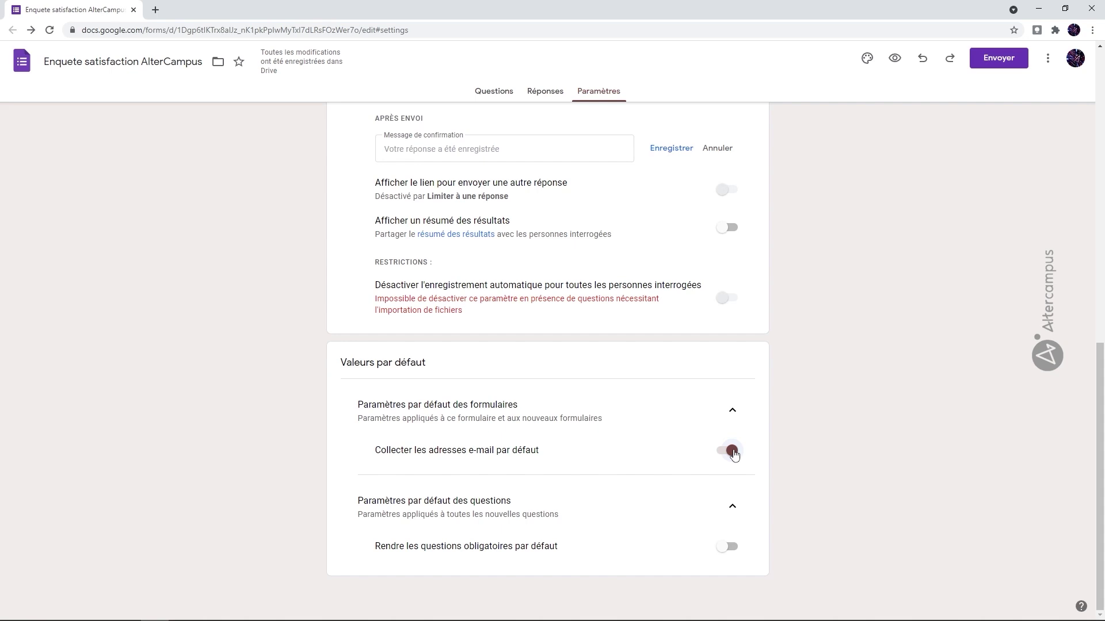
left_click(726, 455)
left_click(734, 550)
left_click(726, 548)
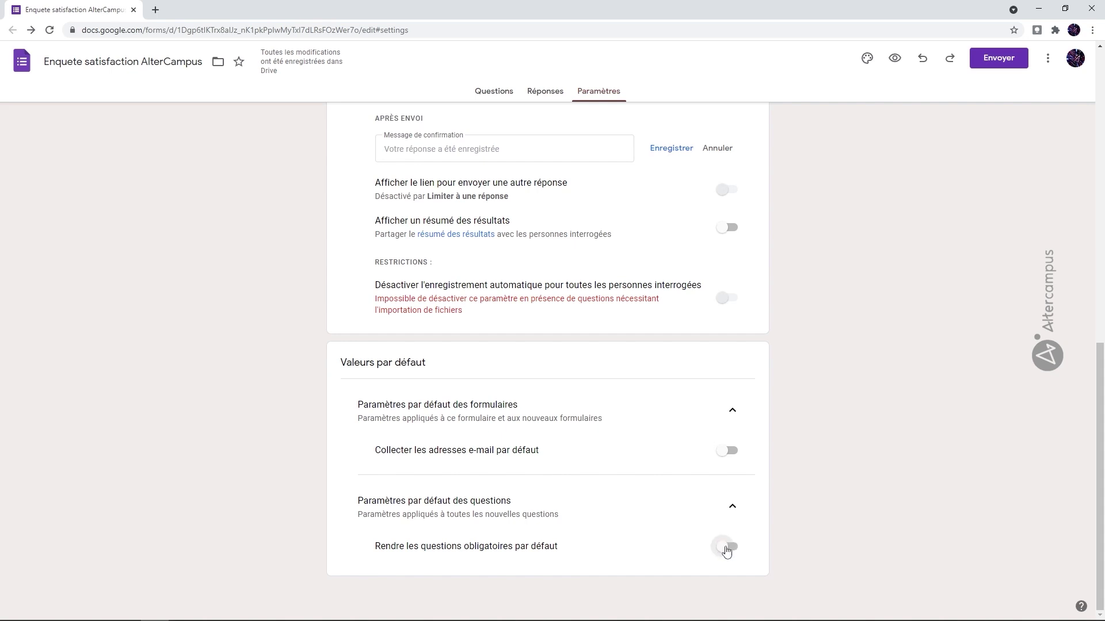